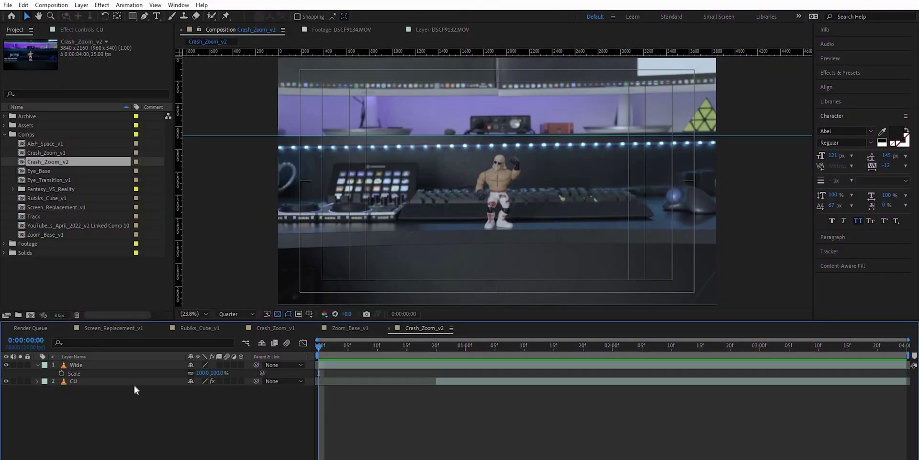
click(134, 381)
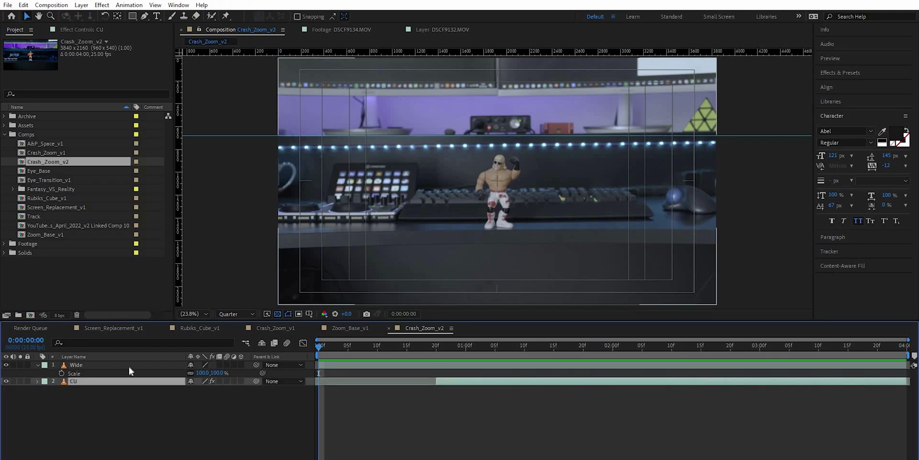
click(128, 367)
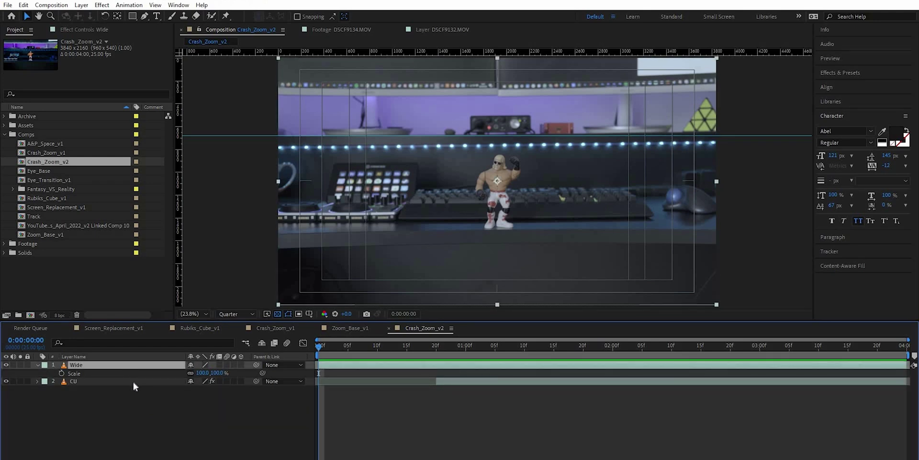
click(133, 382)
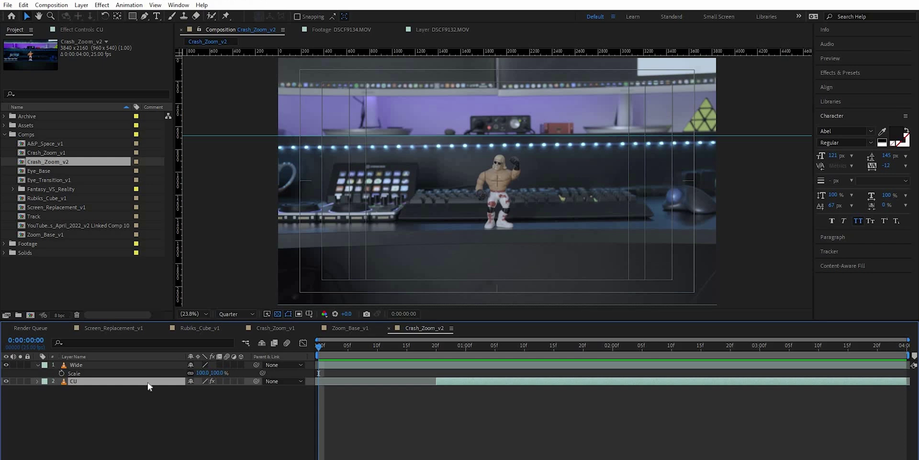
Reveal CU's Scale and Position and key them (1920, 1080 and 100%) at 0:00:00:23
key(s)
key(shift+p)
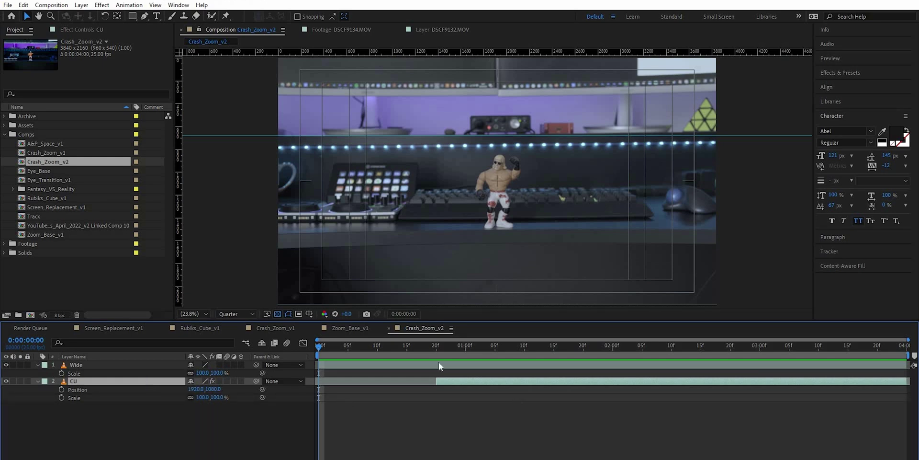
click(437, 348)
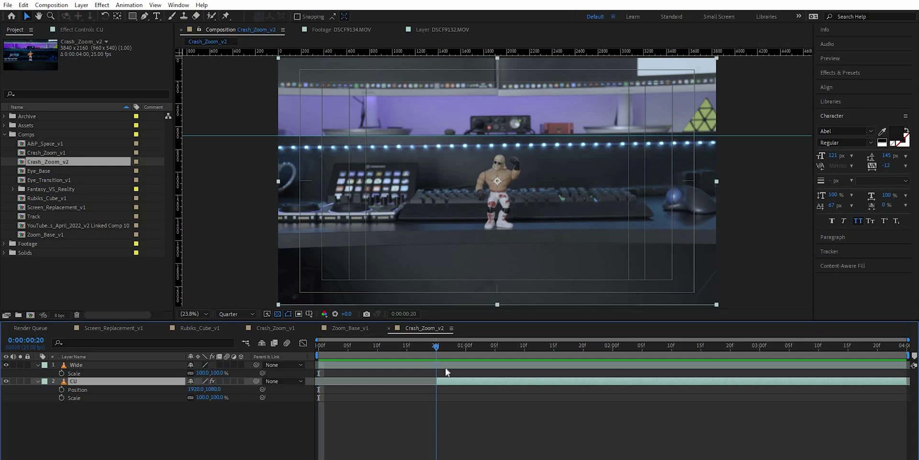
click(447, 365)
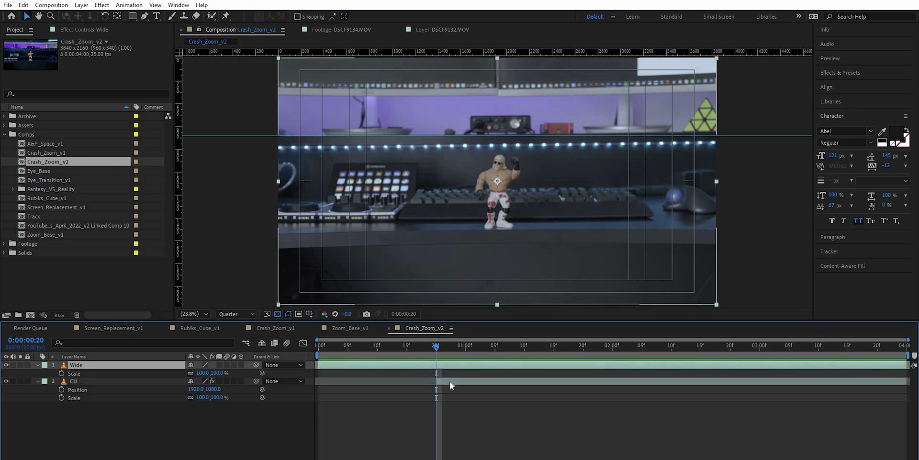
click(450, 381)
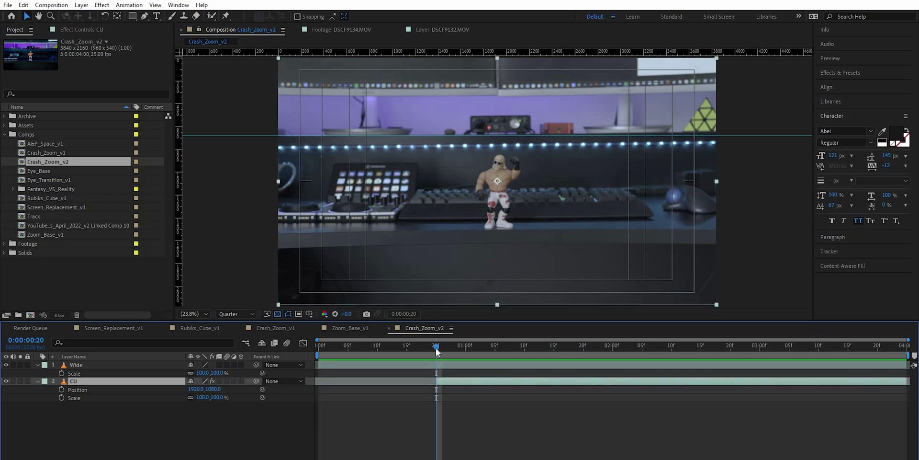
drag(436, 351, 453, 348)
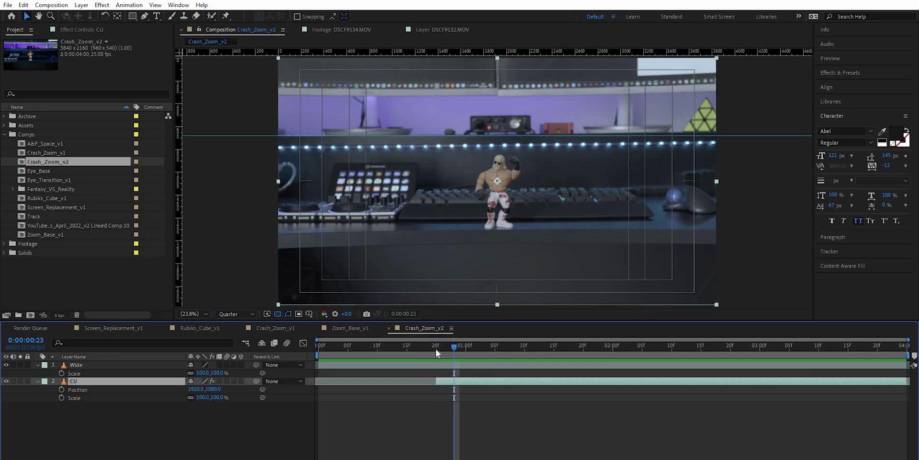
click(436, 349)
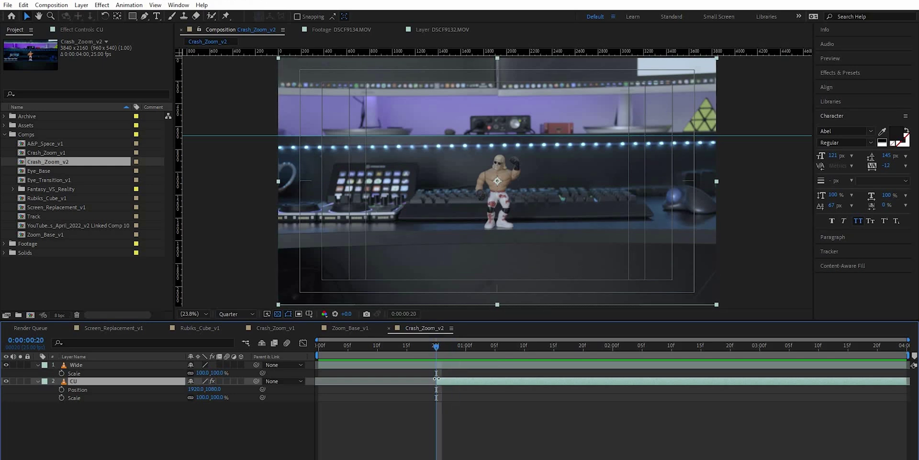
click(453, 347)
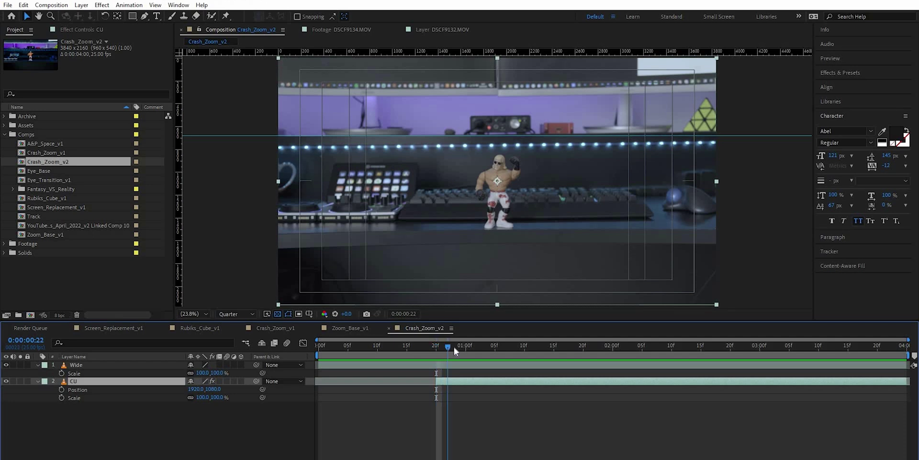
click(61, 390)
click(62, 397)
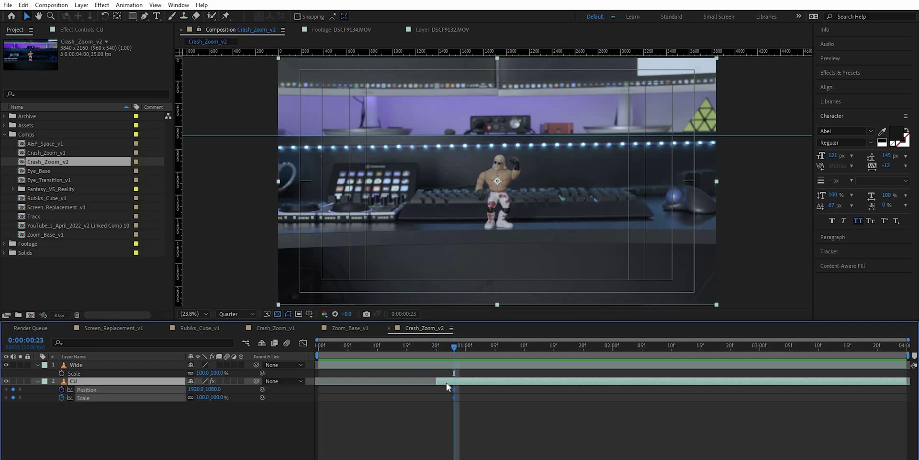
Add a CU Scale keyframe of 125% at 0:00:01:03
click(460, 348)
drag(465, 348, 484, 348)
click(13, 397)
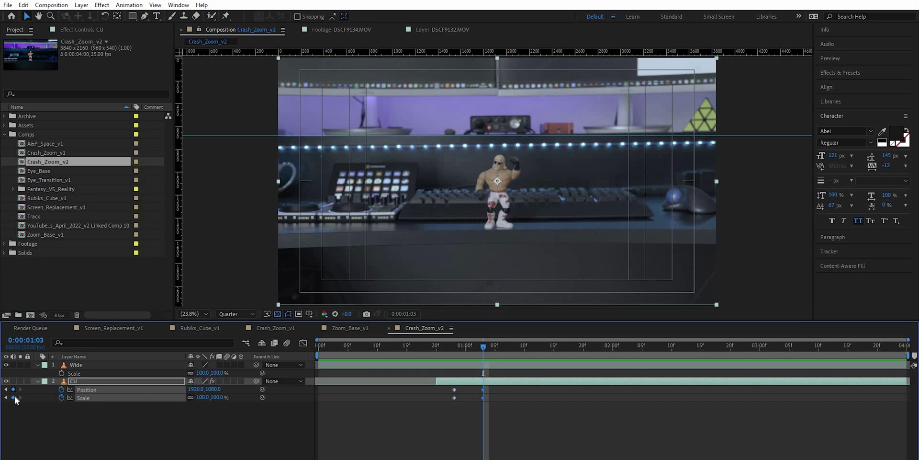
click(217, 397)
text(125)
key(Return)
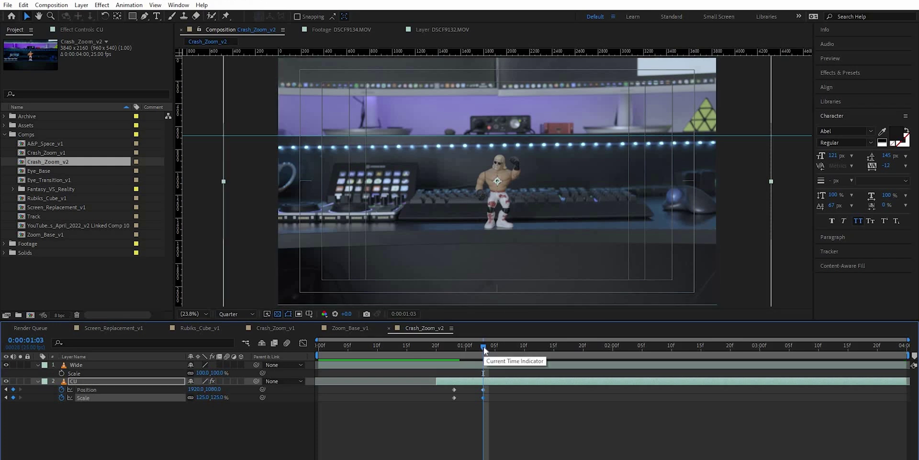
drag(483, 347, 630, 347)
click(196, 390)
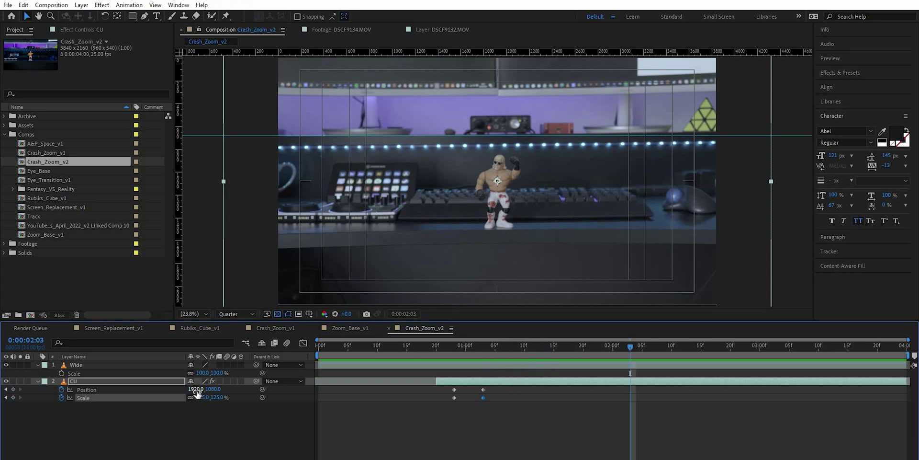
Hide Wide and key CU's Position to 2207, 1080 at 0:00:02:03, then scrub to preview
click(6, 364)
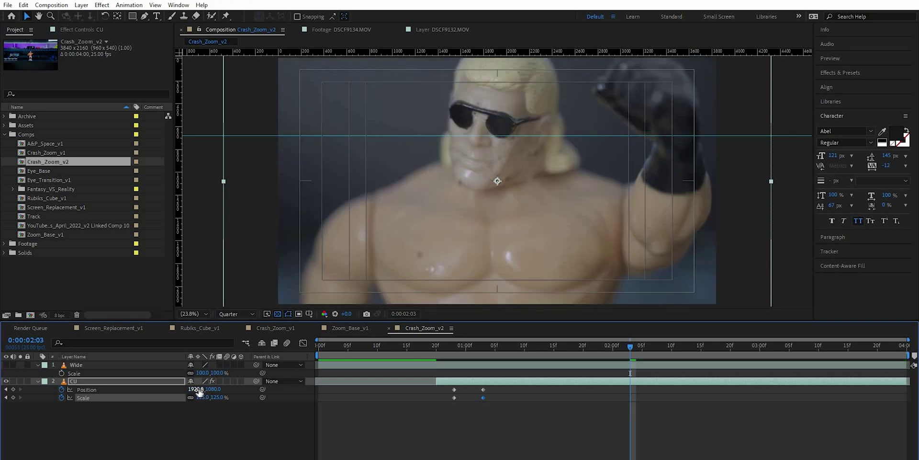
drag(197, 390, 329, 400)
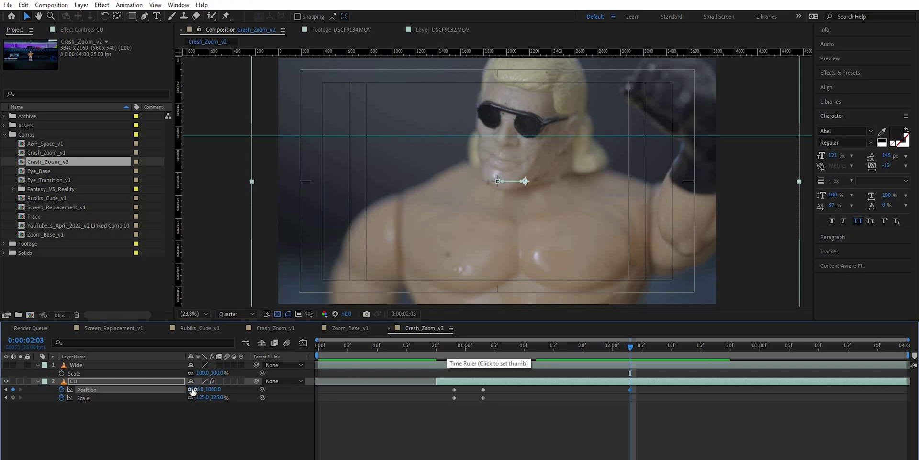
drag(194, 390, 213, 390)
click(482, 348)
drag(481, 349, 630, 359)
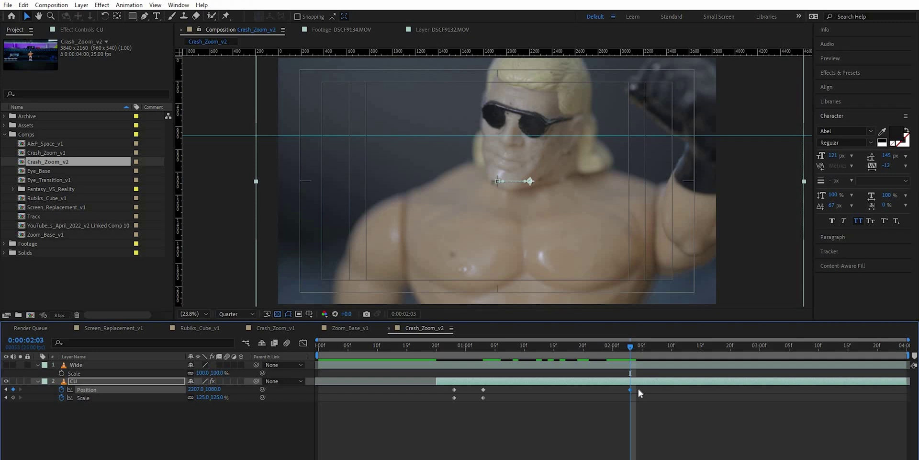
click(484, 390)
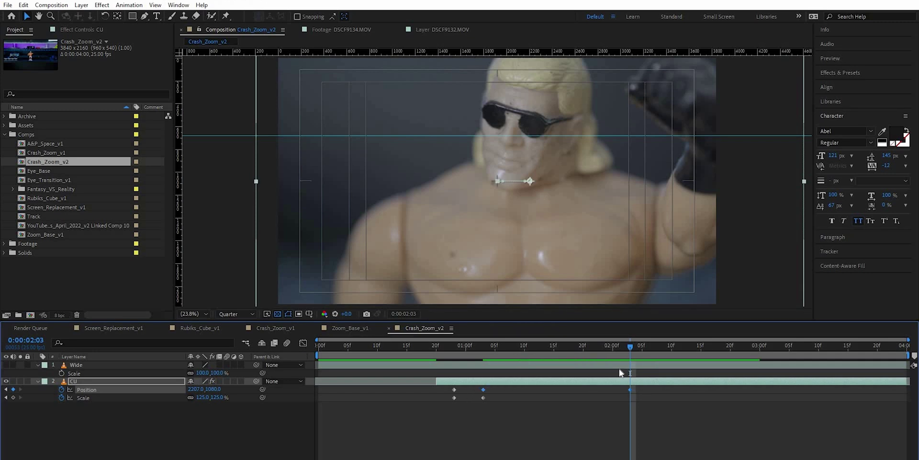
Ease CU's Position into its 0:00:02:03 keyframe at 100% influence in the speed graph
key(shift+F3)
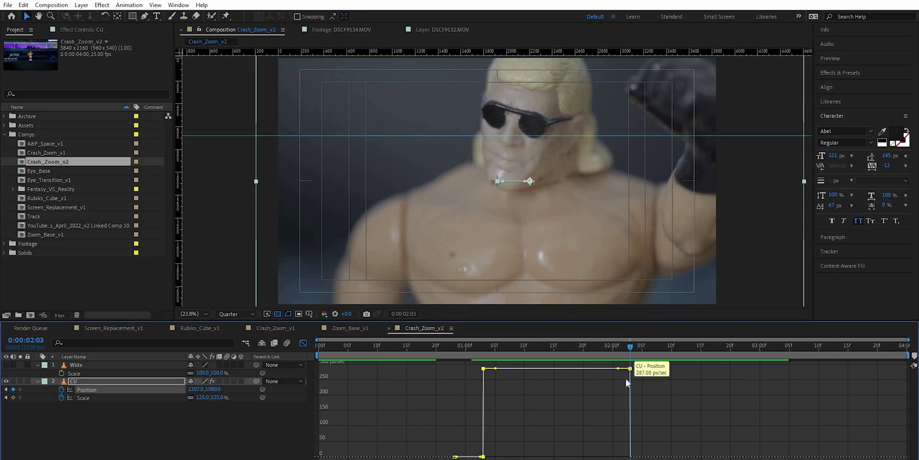
click(626, 374)
drag(626, 371, 541, 459)
click(303, 343)
key(shift+F3)
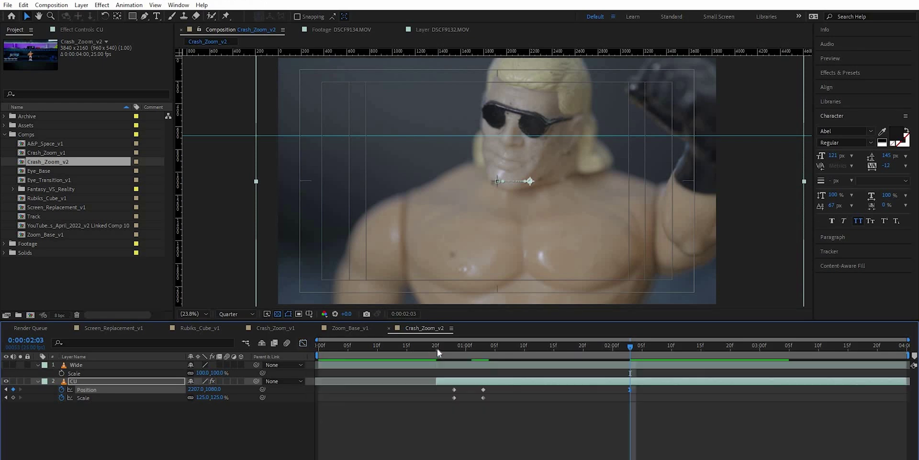
Preview the crash zoom from frame 20 and stop playback
click(437, 349)
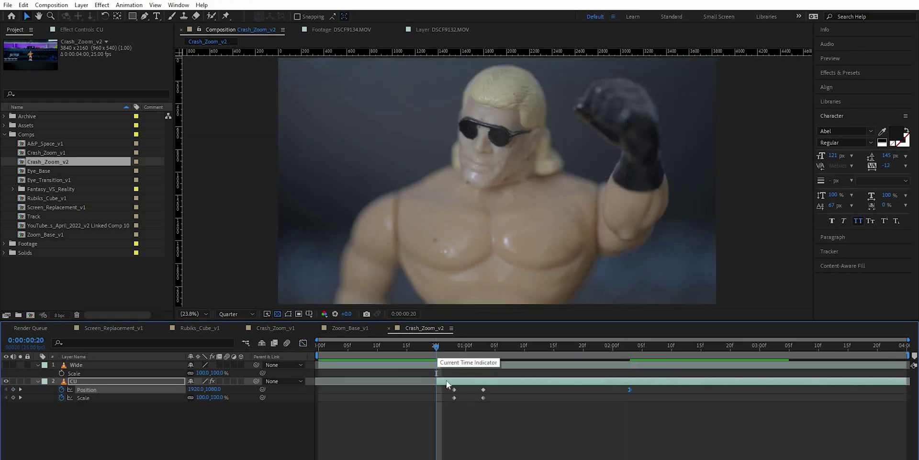
key(space)
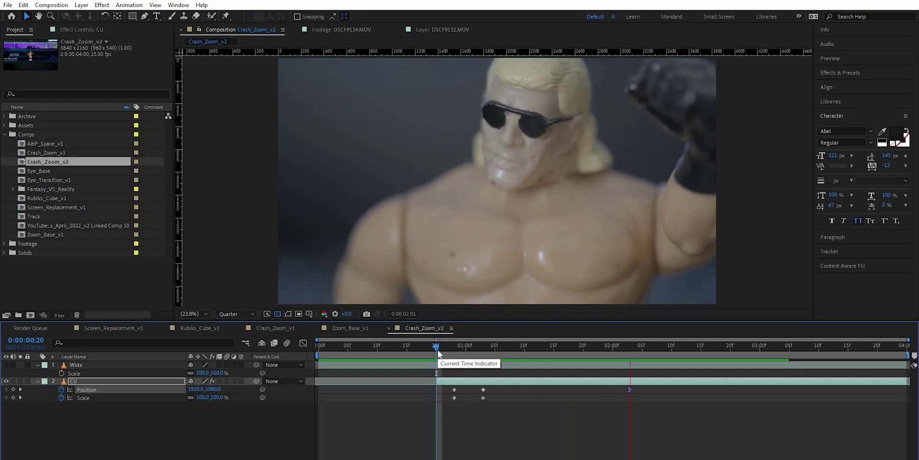
key(space)
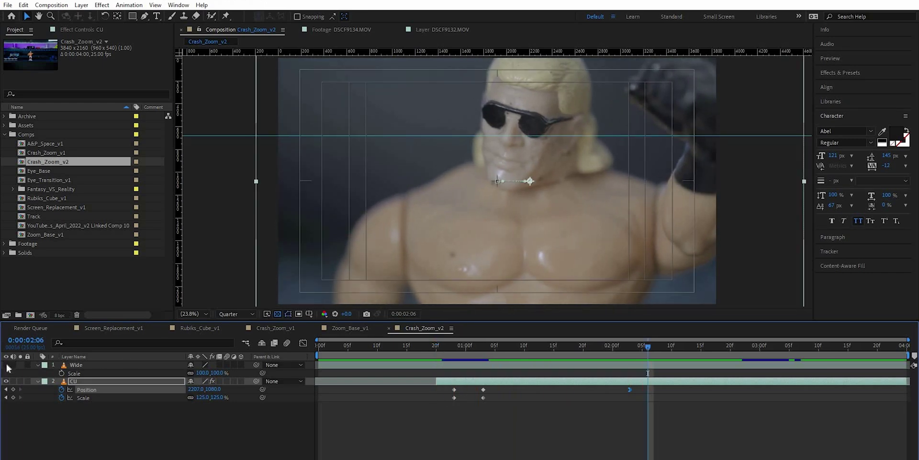
Show the Wide layer and key its Position and Scale at 00:20
click(6, 365)
click(461, 363)
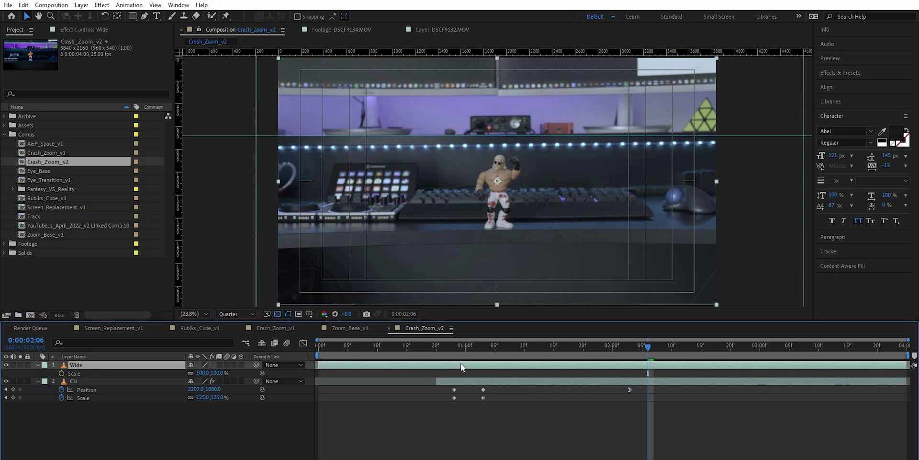
key(shift+p)
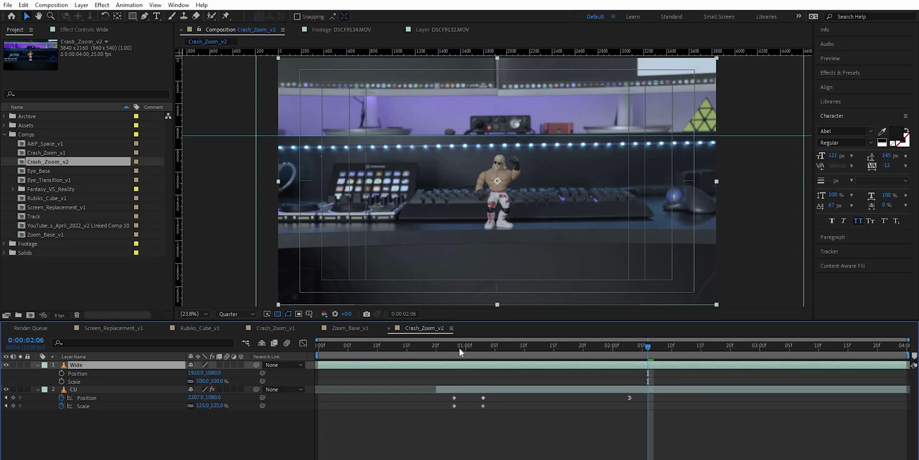
click(438, 345)
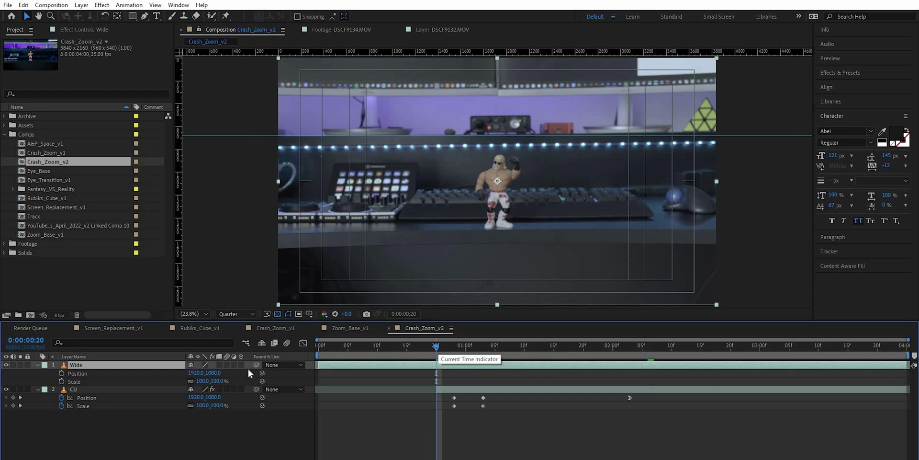
click(61, 374)
click(62, 381)
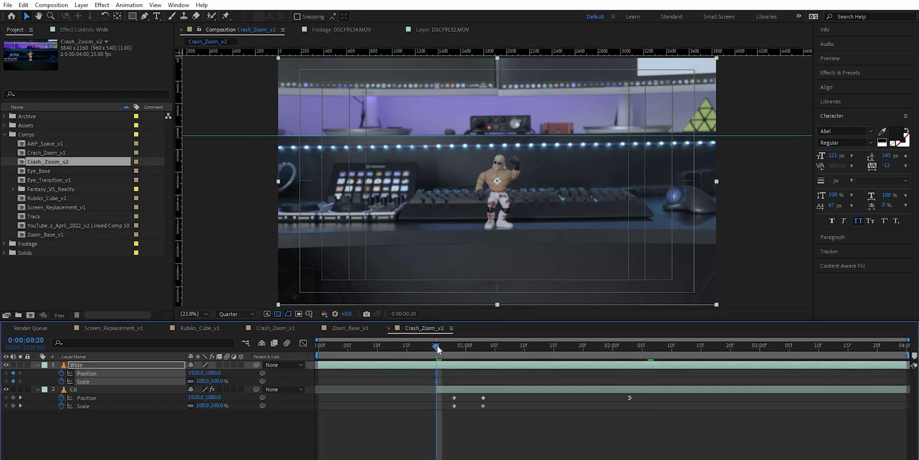
Add Wide Position and Scale keyframes at 01:00 (1920, 1080 and 100%)
drag(449, 346, 464, 347)
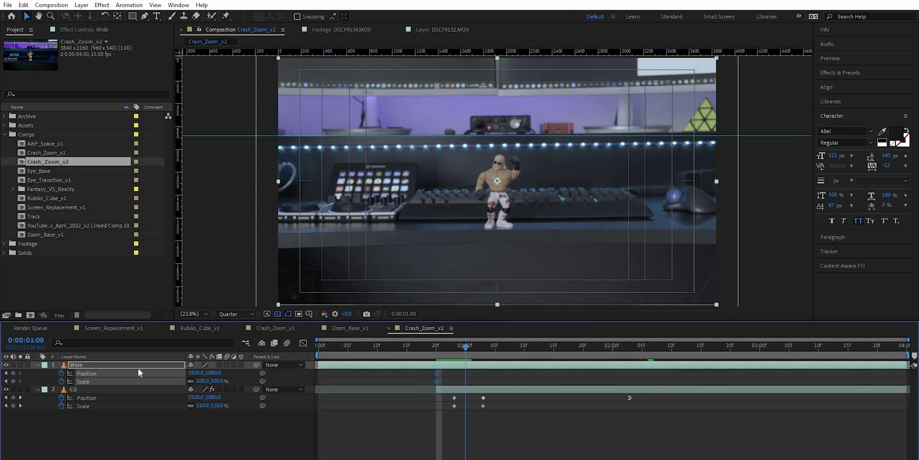
click(13, 373)
click(13, 381)
drag(464, 346, 456, 349)
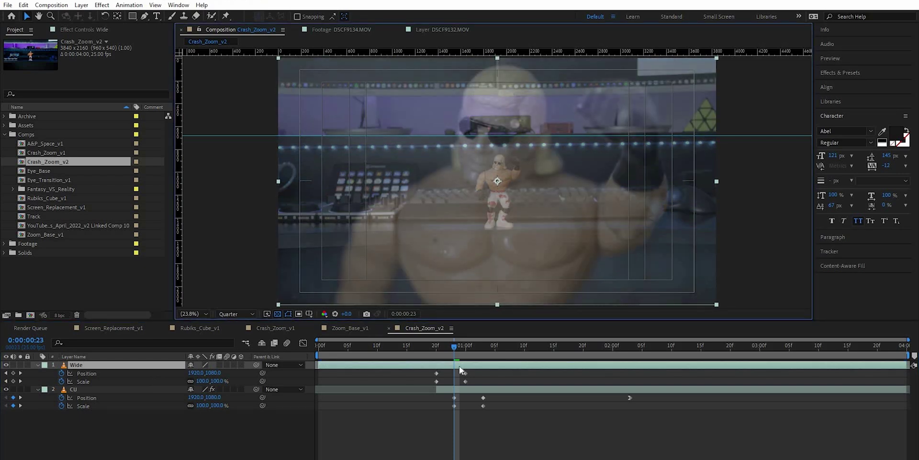
Scale the Wide layer up at 00:23 and 01:00 to zoom into the figure
click(458, 367)
drag(219, 382, 536, 275)
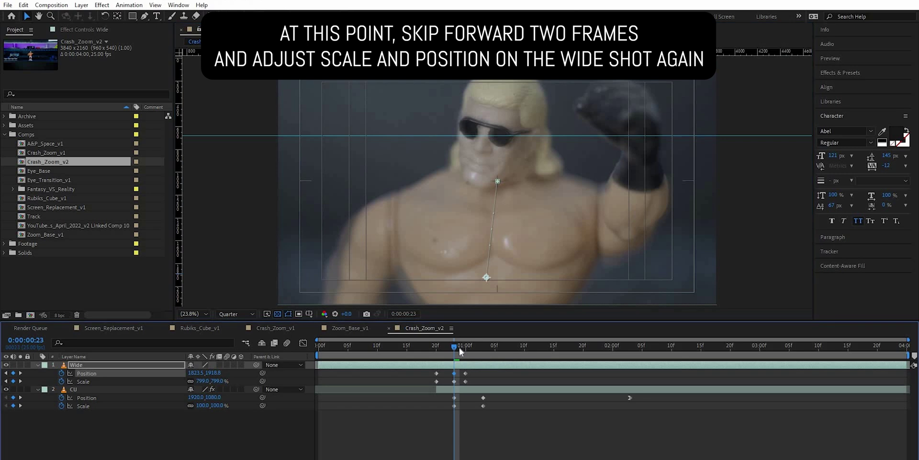
key(Page_Down)
key(Page_Down)
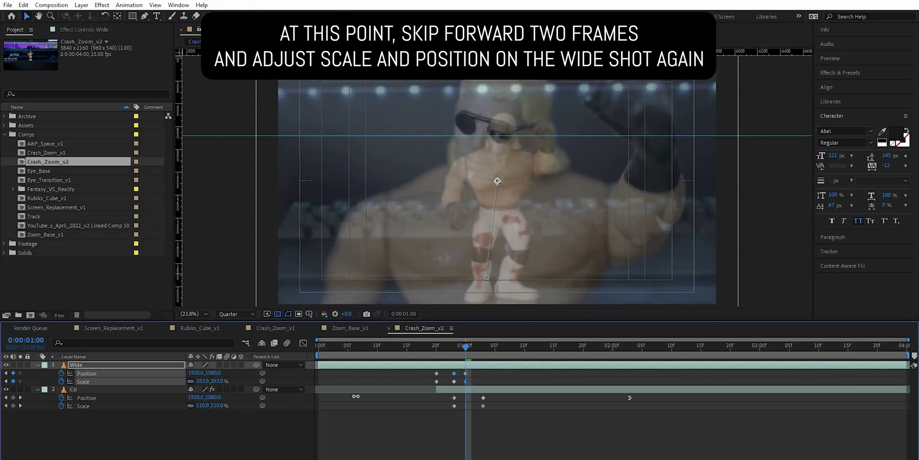
drag(360, 395, 550, 408)
Shift Wide down and nudge its scale so the figure lines up with the close-up
click(217, 381)
drag(551, 208, 537, 292)
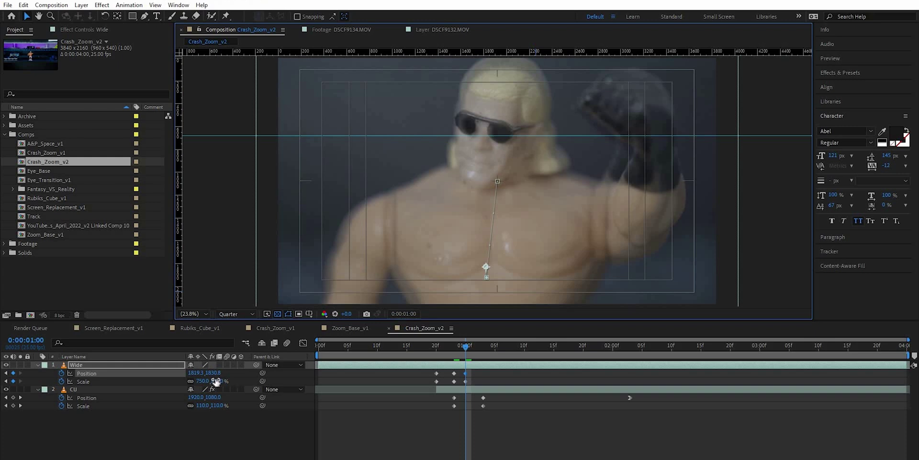
drag(217, 381, 257, 379)
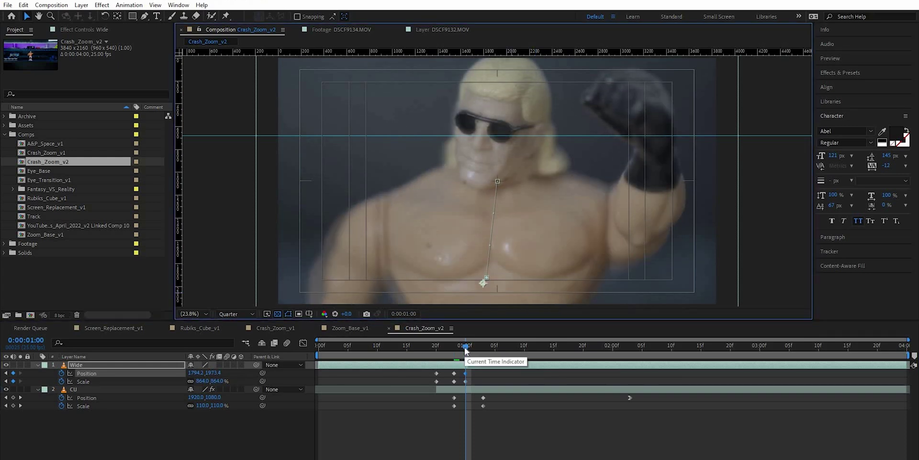
click(464, 347)
click(461, 348)
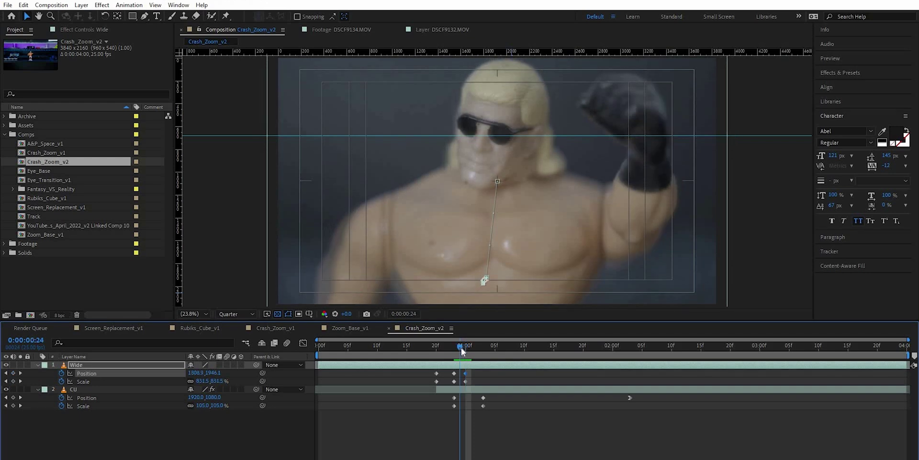
click(454, 350)
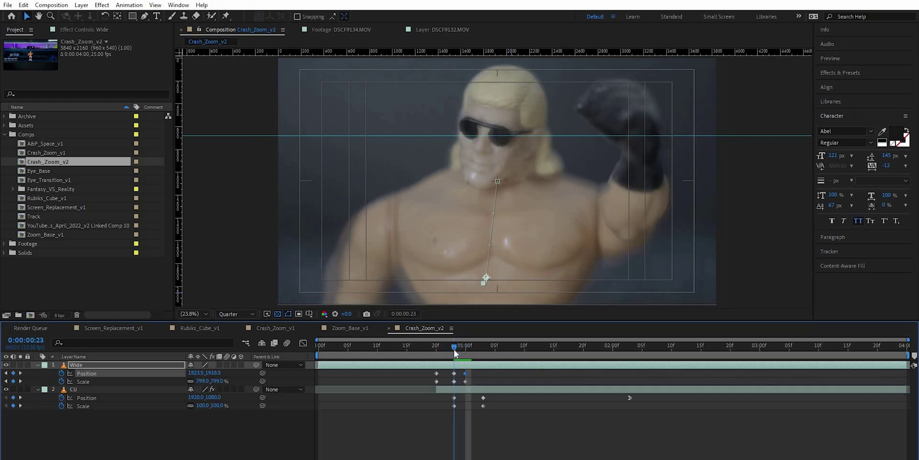
click(469, 368)
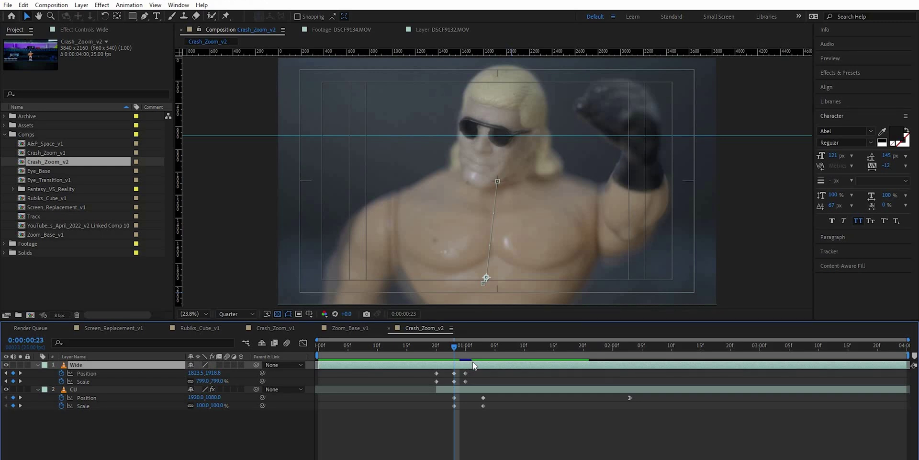
Keyframe Wide's Opacity from 100% at 00:23 to 0% at 01:00
key(shift+t)
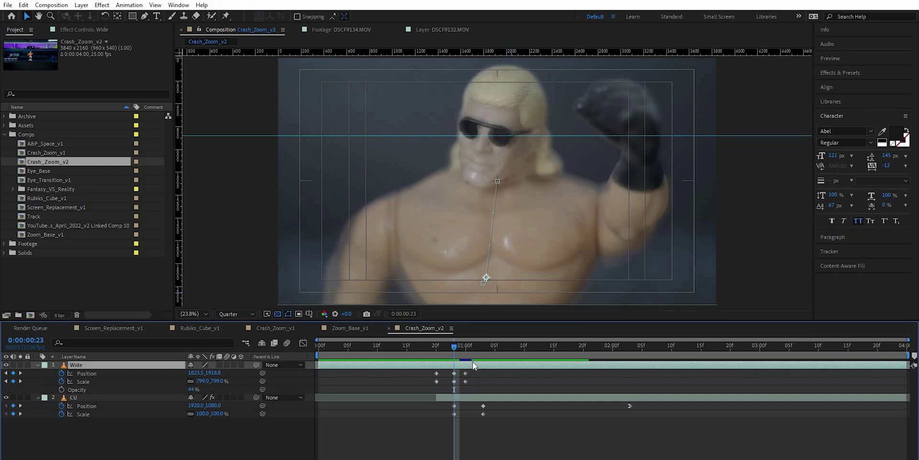
click(62, 389)
drag(193, 391, 249, 390)
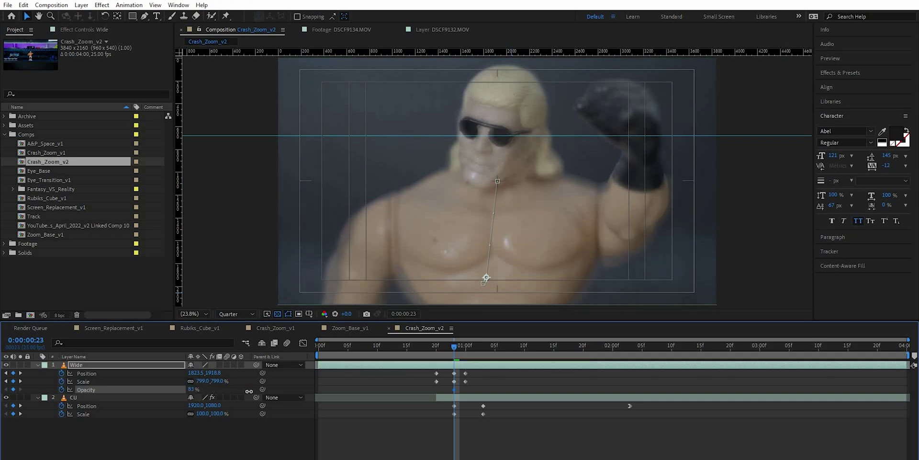
click(464, 347)
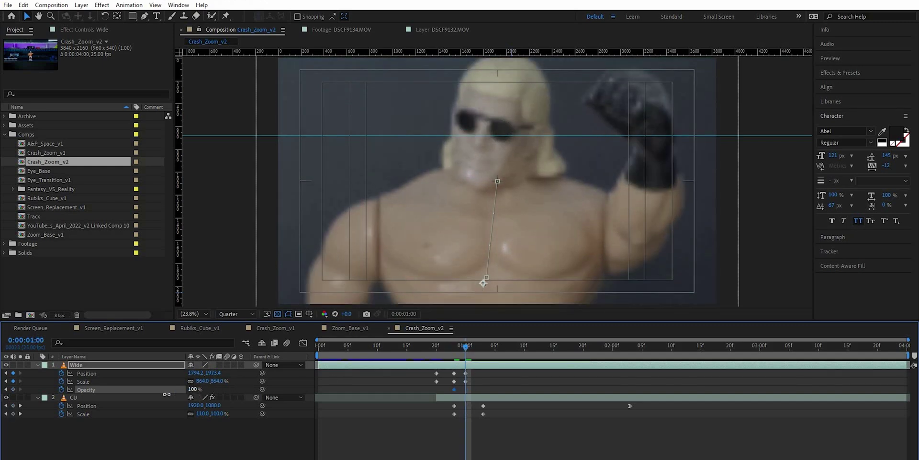
drag(160, 394, 144, 394)
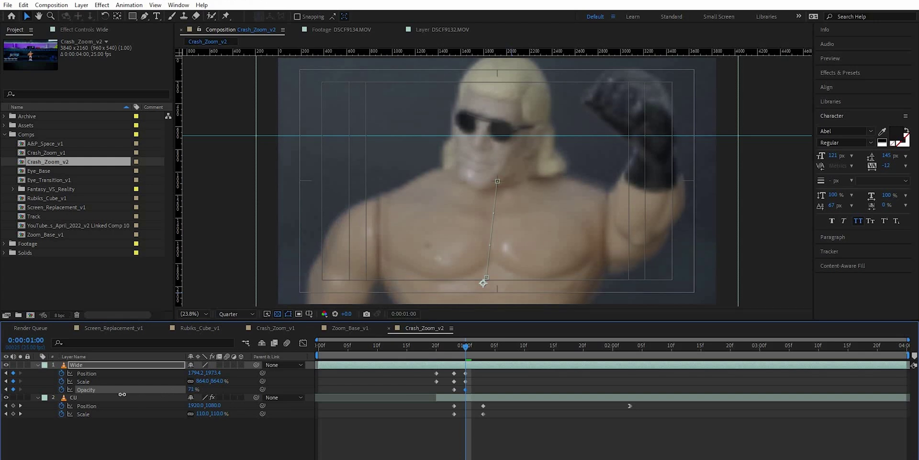
Turn on motion blur for the Wide and CU layers
click(326, 424)
key(Page_Up)
key(Page_Up)
key(Page_Up)
key(Page_Up)
key(Page_Up)
key(Page_Up)
key(Page_Up)
key(Page_Up)
key(Page_Up)
key(Page_Up)
key(Page_Up)
key(Page_Up)
key(Page_Up)
key(Page_Up)
key(Page_Up)
key(Page_Up)
key(Page_Up)
key(Page_Up)
key(Page_Up)
key(Page_Up)
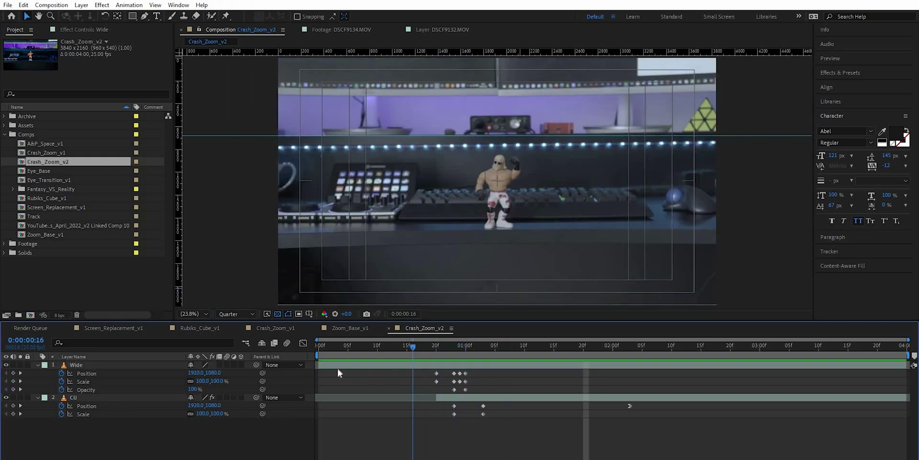
key(Page_Up)
key(Page_Up)
key(Page_Up)
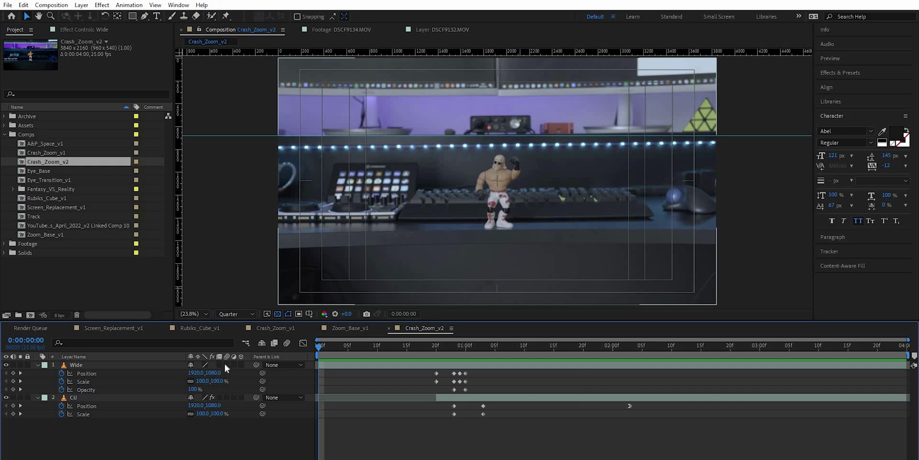
click(225, 365)
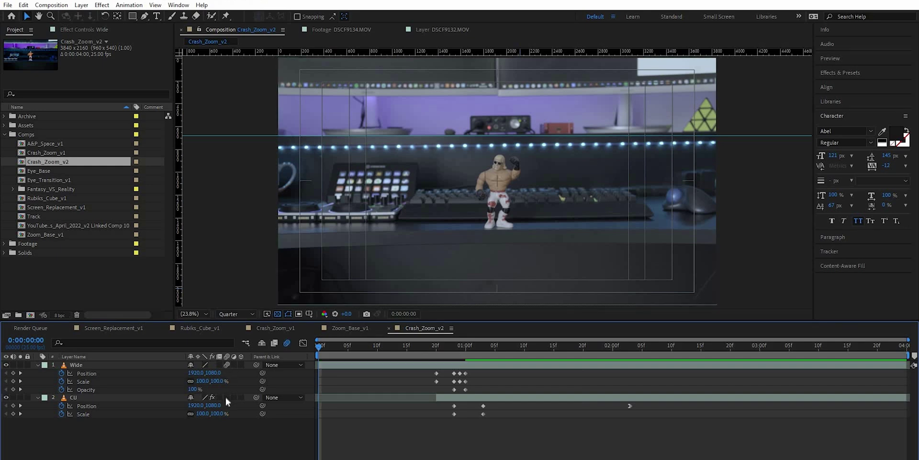
click(226, 398)
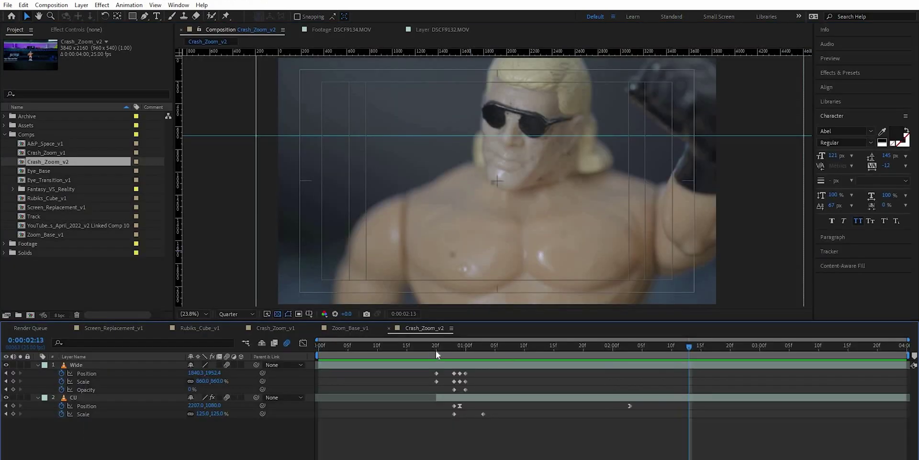
Apply Camera Lens Blur from Blur & Sharpen to the CU layer
drag(436, 351, 454, 350)
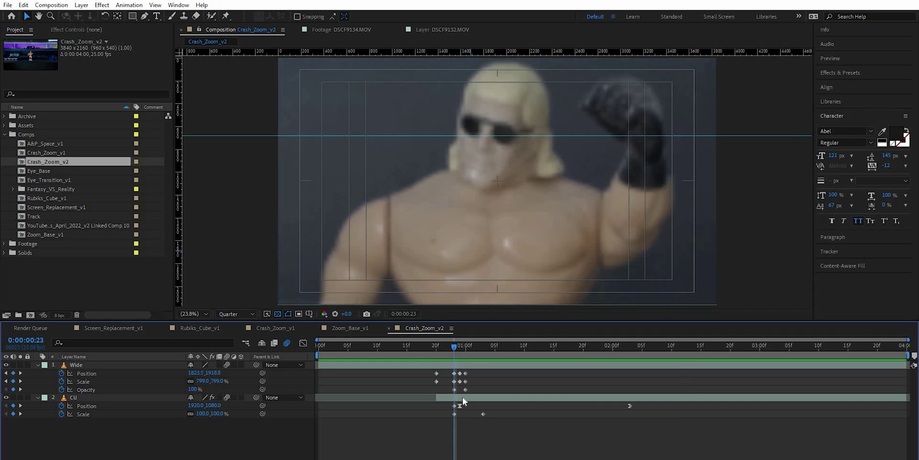
click(462, 398)
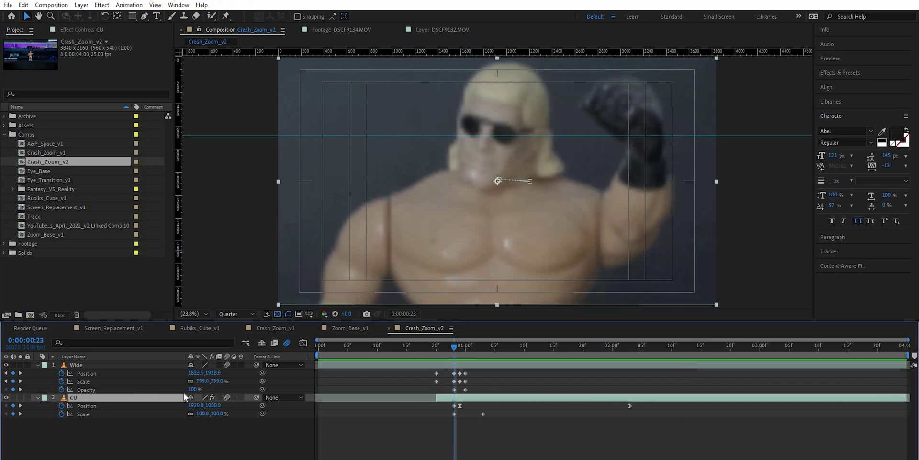
right_click(110, 398)
mouse_move(208, 270)
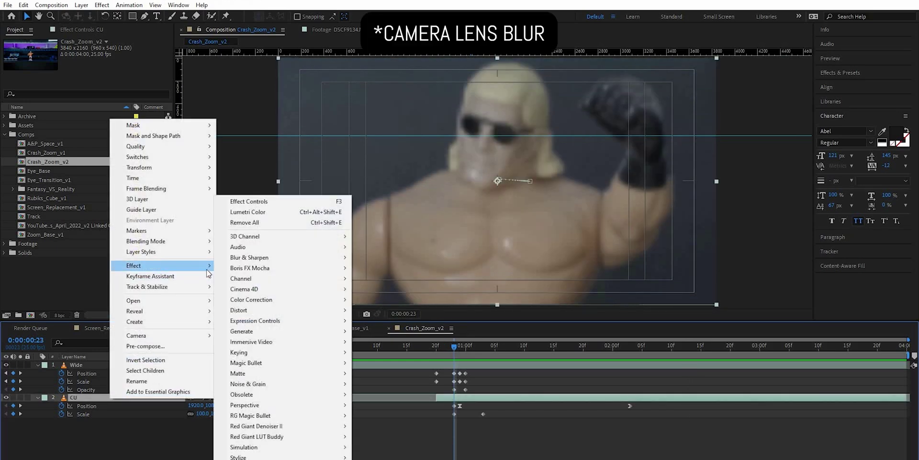
mouse_move(314, 259)
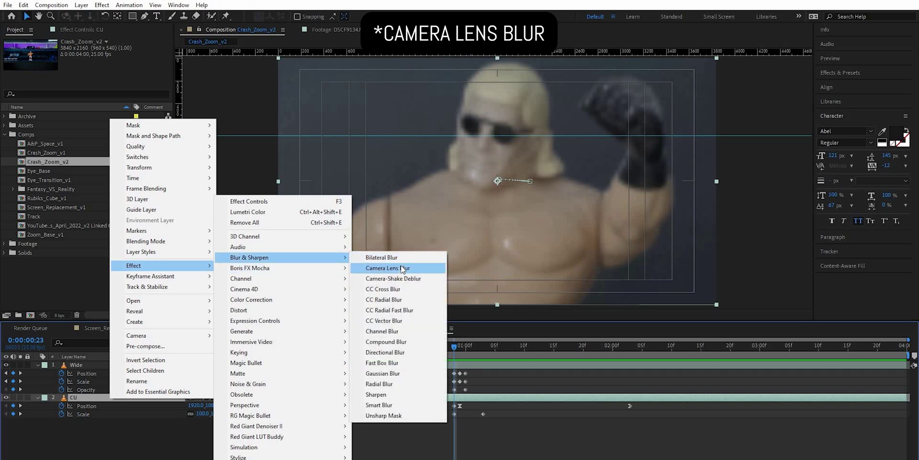
click(402, 269)
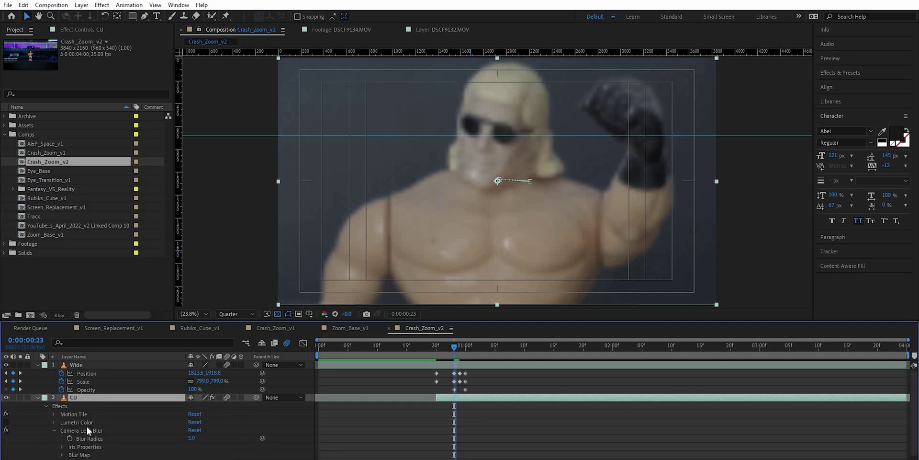
click(45, 407)
scroll(93, 427, down, 1)
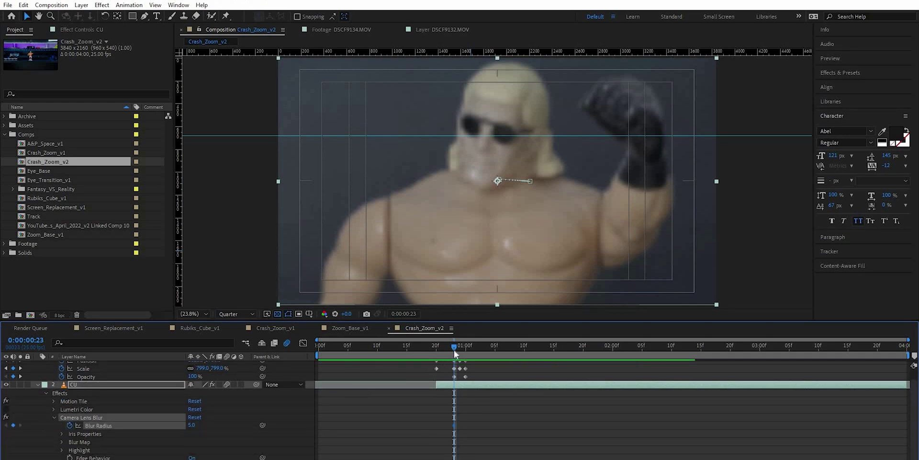
Keyframe CU's Blur Radius to 16 at 0:00:01:04 and back to 0 at 0:00:02:03
drag(454, 348, 495, 349)
mouse_move(191, 425)
mouse_down()
mouse_move(210, 425)
mouse_move(202, 425)
mouse_up()
drag(619, 354, 642, 355)
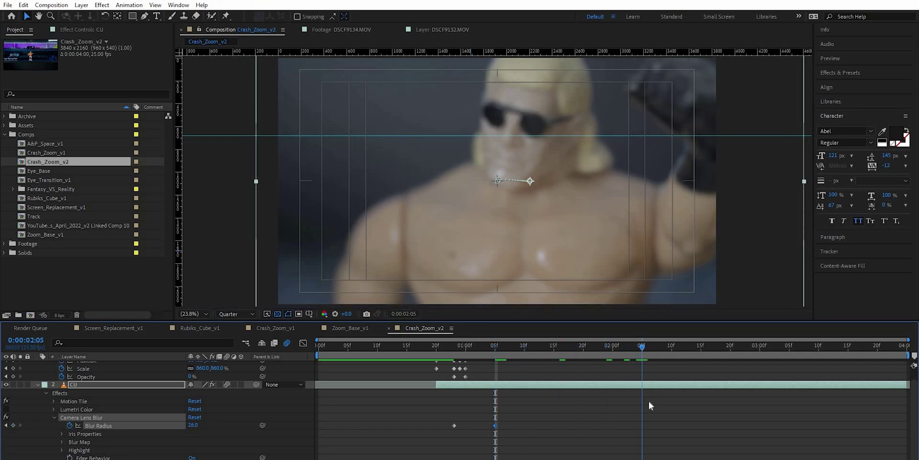
scroll(651, 413, down, 2)
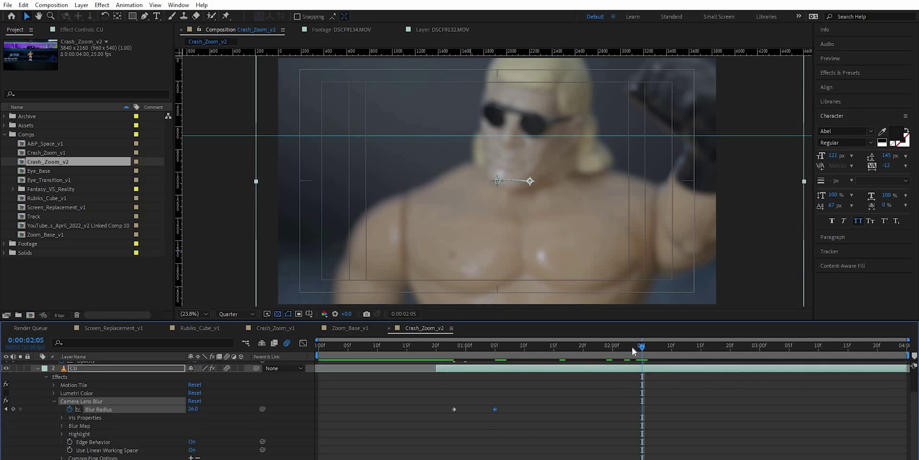
click(632, 347)
drag(193, 413, 123, 412)
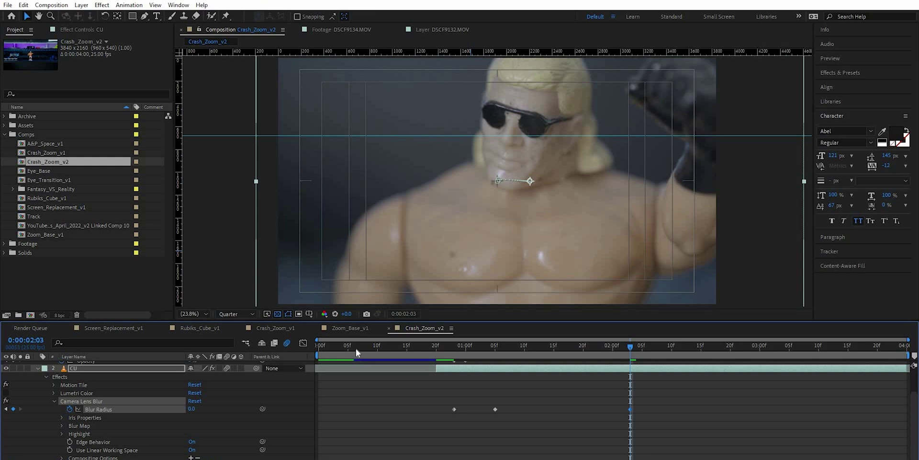
key(Home)
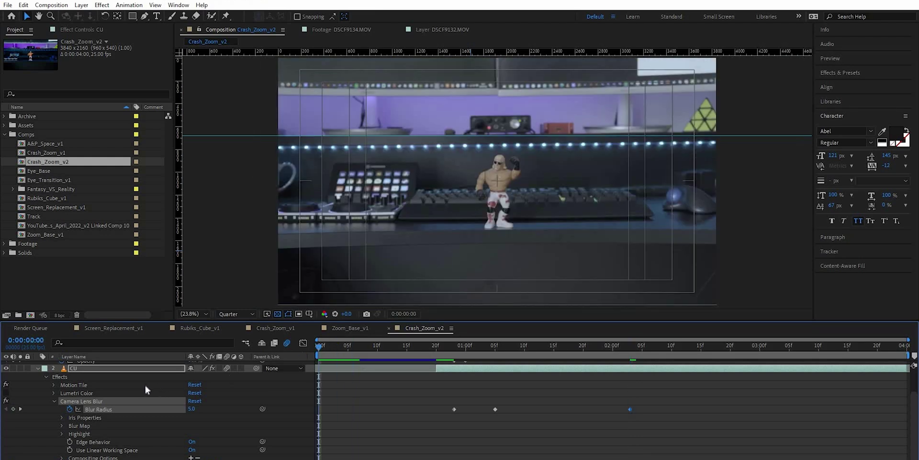
scroll(145, 386, up, 2)
click(38, 364)
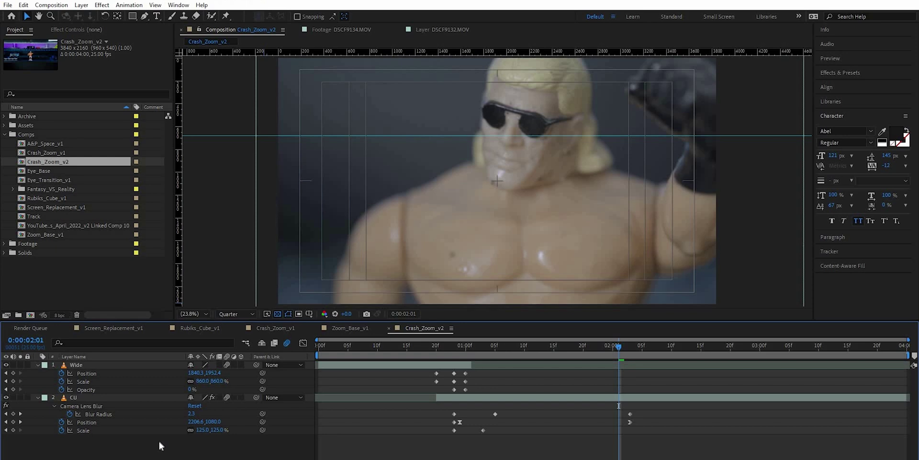
Add a new adjustment layer and apply Lumetri Color to it
right_click(160, 442)
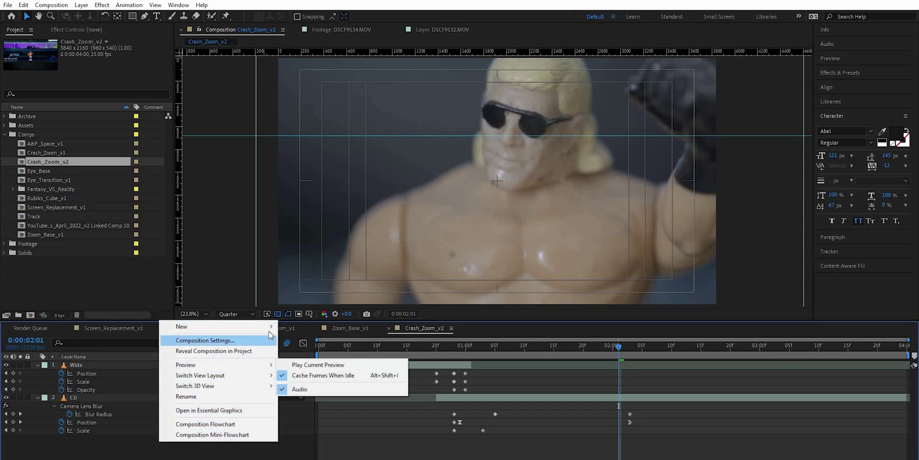
mouse_move(270, 335)
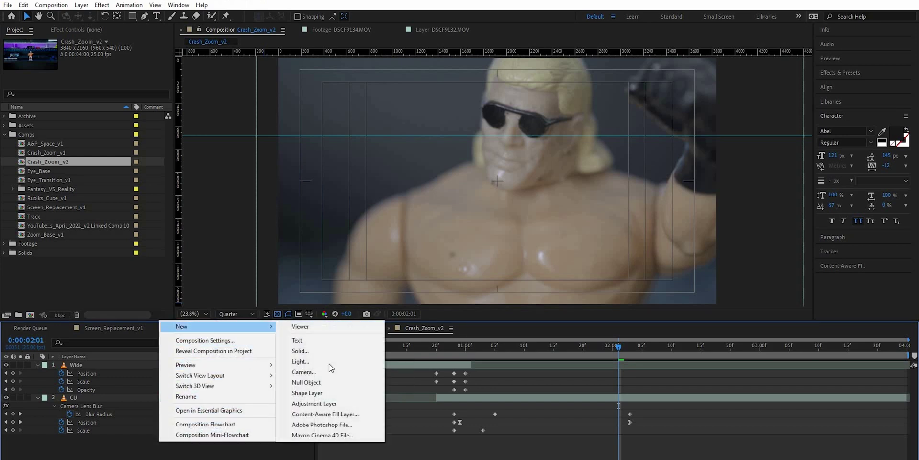
click(335, 404)
right_click(167, 360)
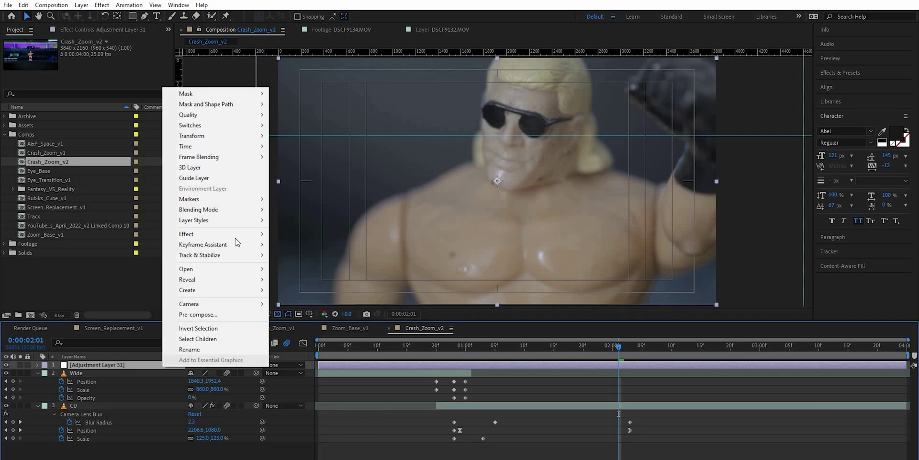
mouse_move(243, 239)
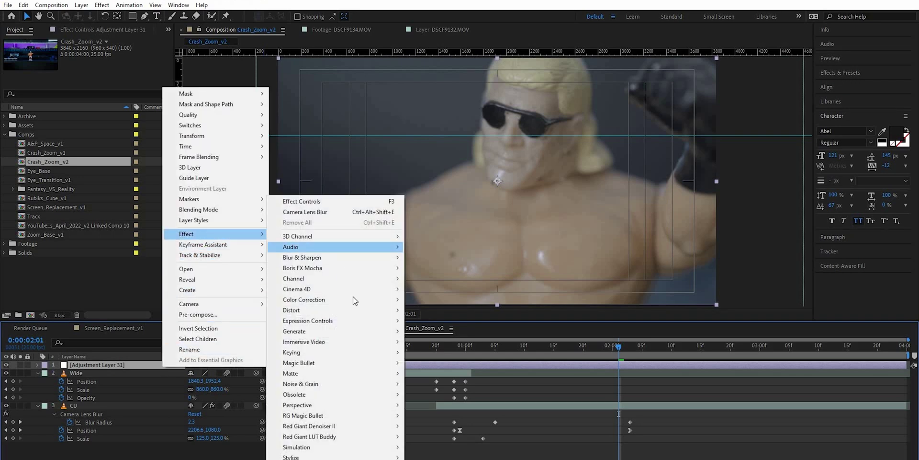
mouse_move(353, 298)
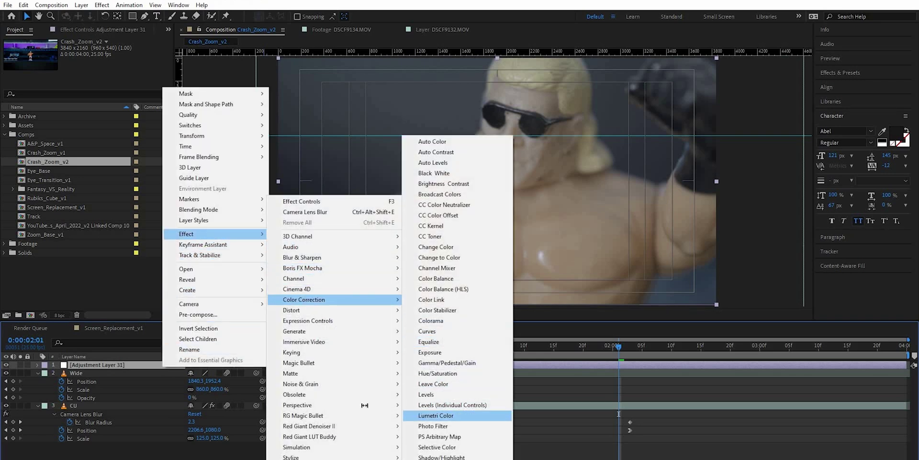
click(441, 416)
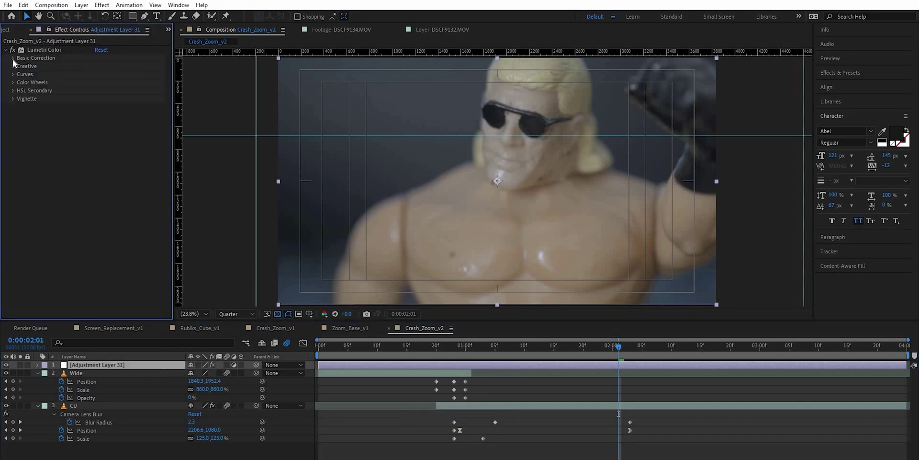
Load the Fujifilm F-Log to Rec.709 input LUT in Basic Correction
click(14, 58)
click(126, 74)
click(123, 105)
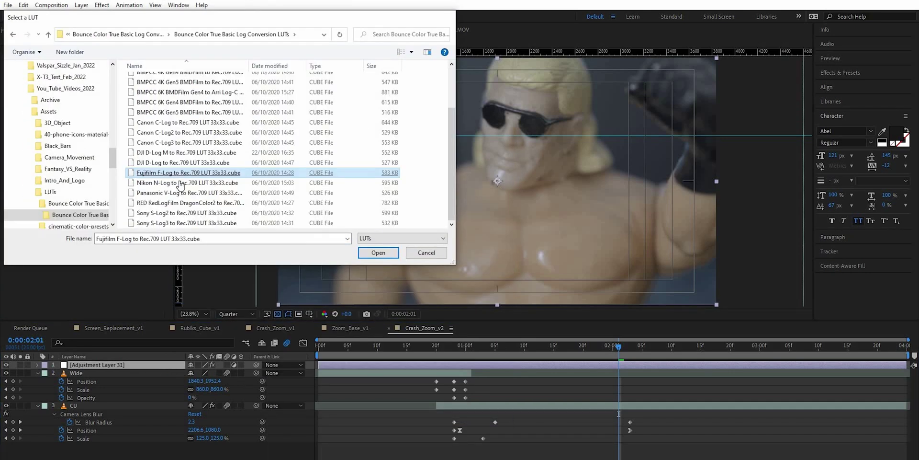
key(Return)
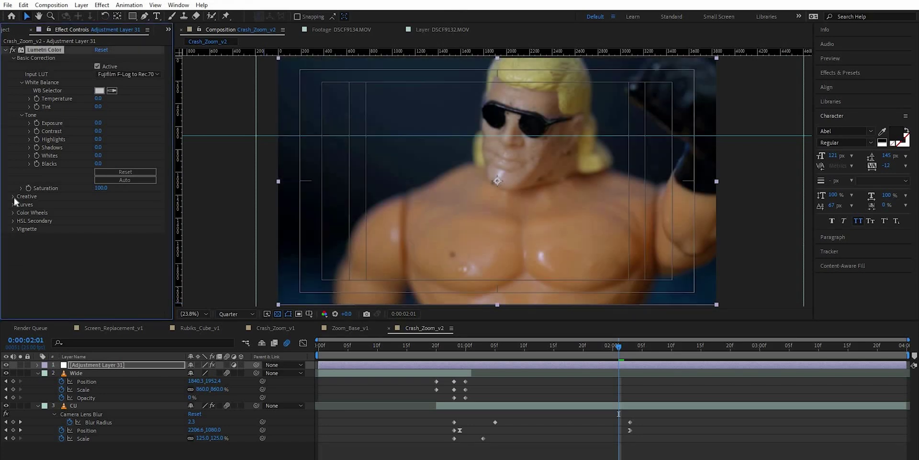
Apply the Fuji ETERNA 250D look at intensity 49 and raise Whites to 25
click(65, 197)
scroll(71, 196, down, 1)
click(110, 186)
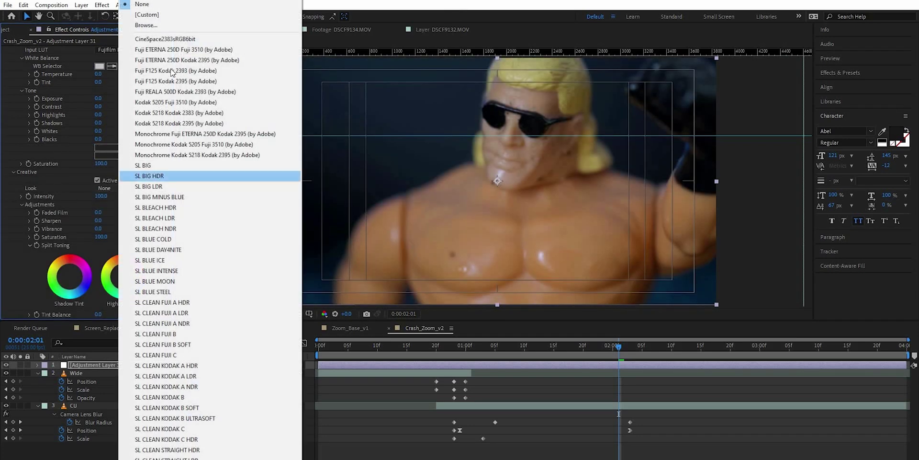
click(180, 50)
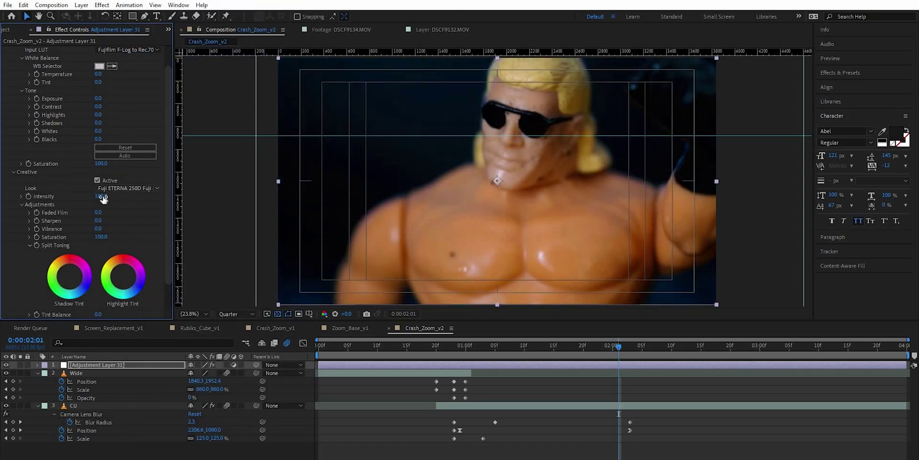
drag(90, 197, 86, 196)
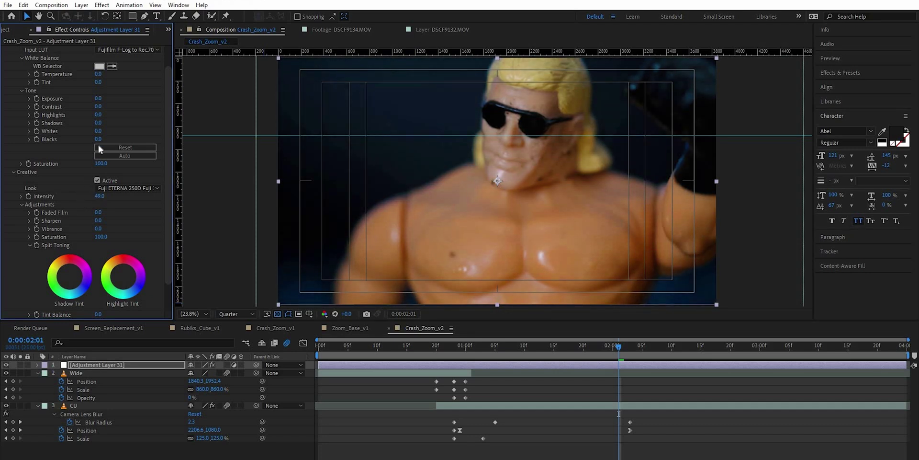
drag(98, 132, 111, 132)
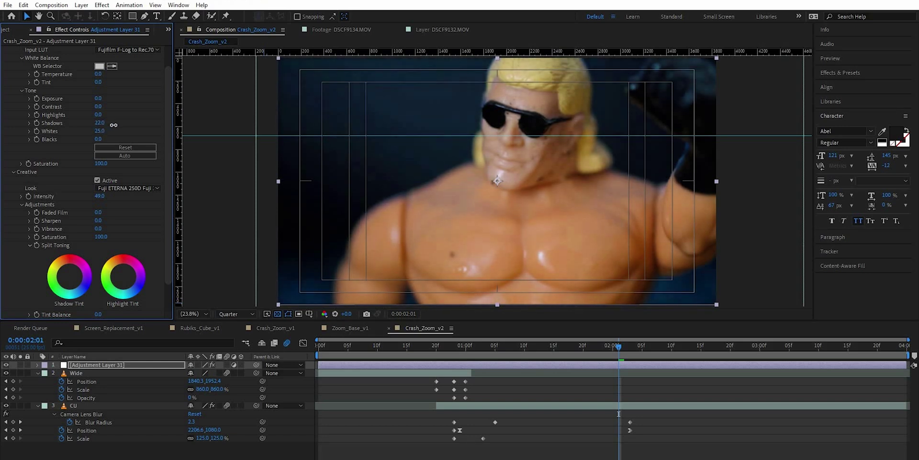